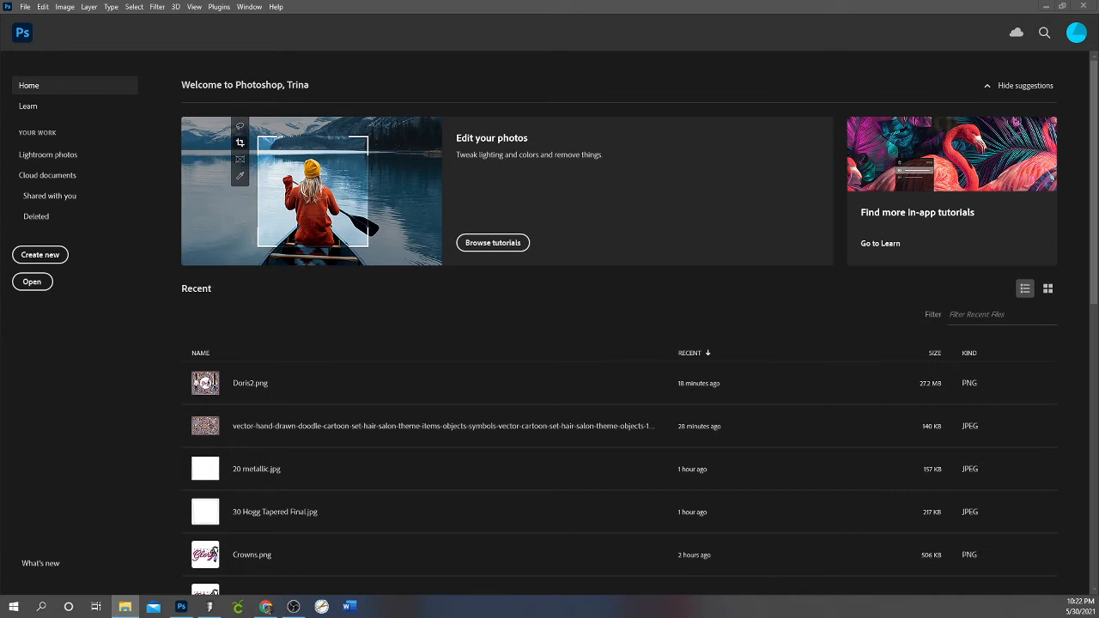
- Load Doris2.png from the Home screen's Recent list
{"action": "double_click", "coordinate": [573, 383]}
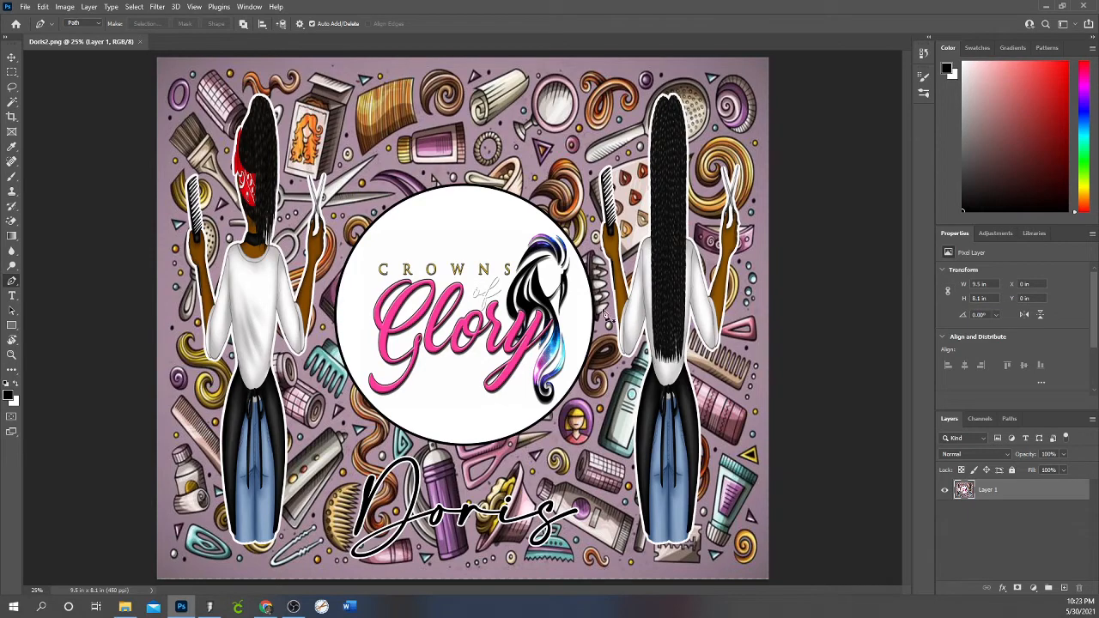
- Bring up File > Print and go into the EPSON ET-15000 printer properties
{"action": "left_click", "coordinate": [25, 7]}
{"action": "left_click", "coordinate": [51, 350]}
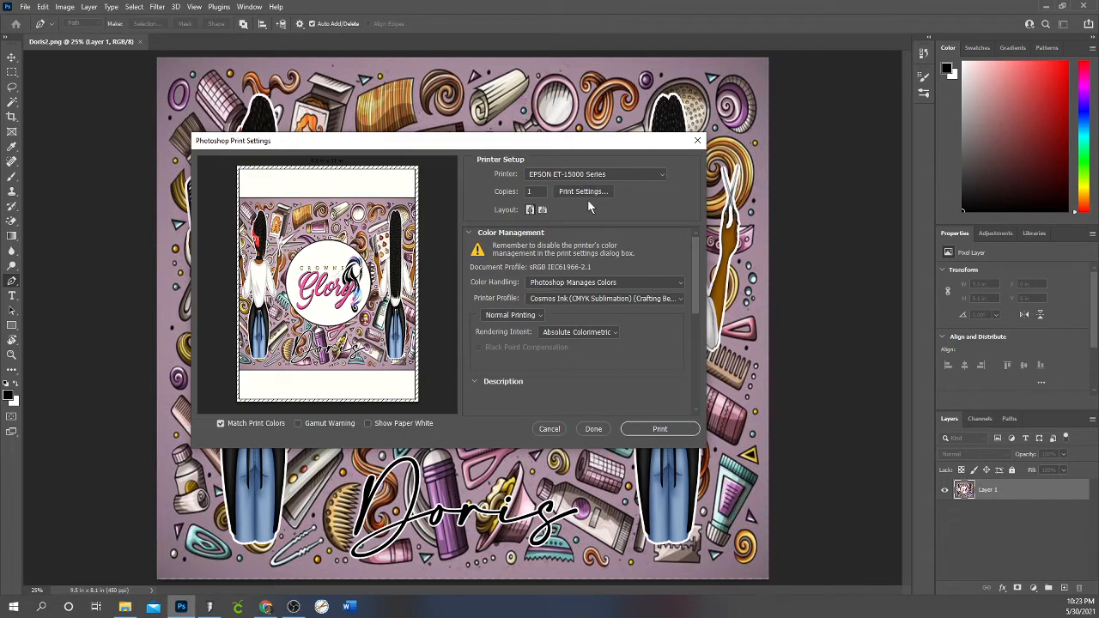
{"action": "left_click", "coordinate": [578, 192]}
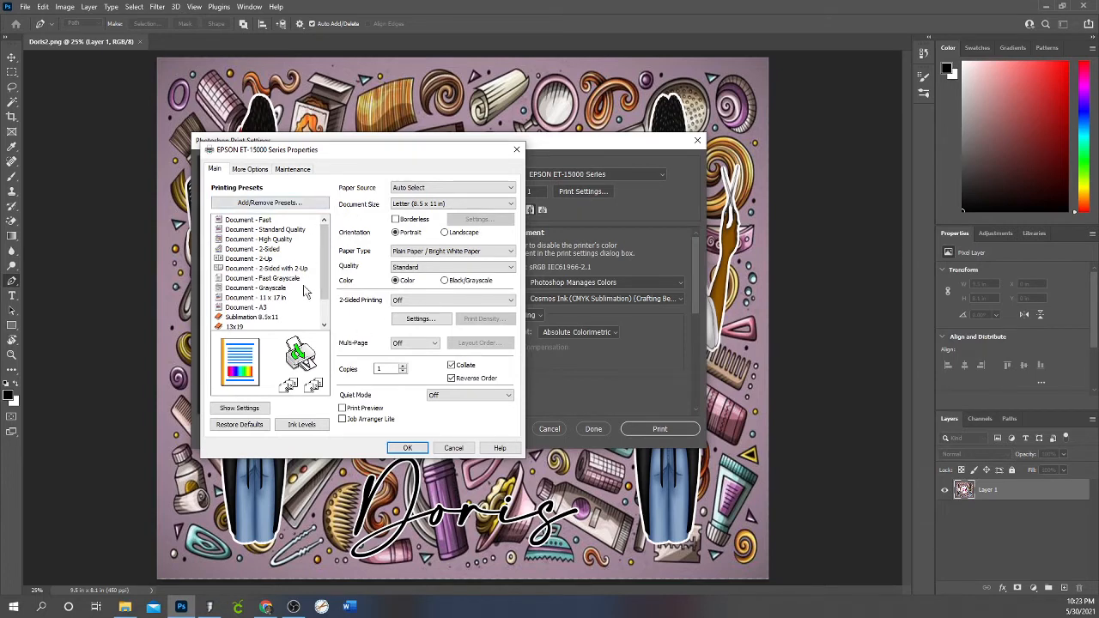
{"action": "left_click_drag", "start_coordinate": [326, 286], "coordinate": [326, 317]}
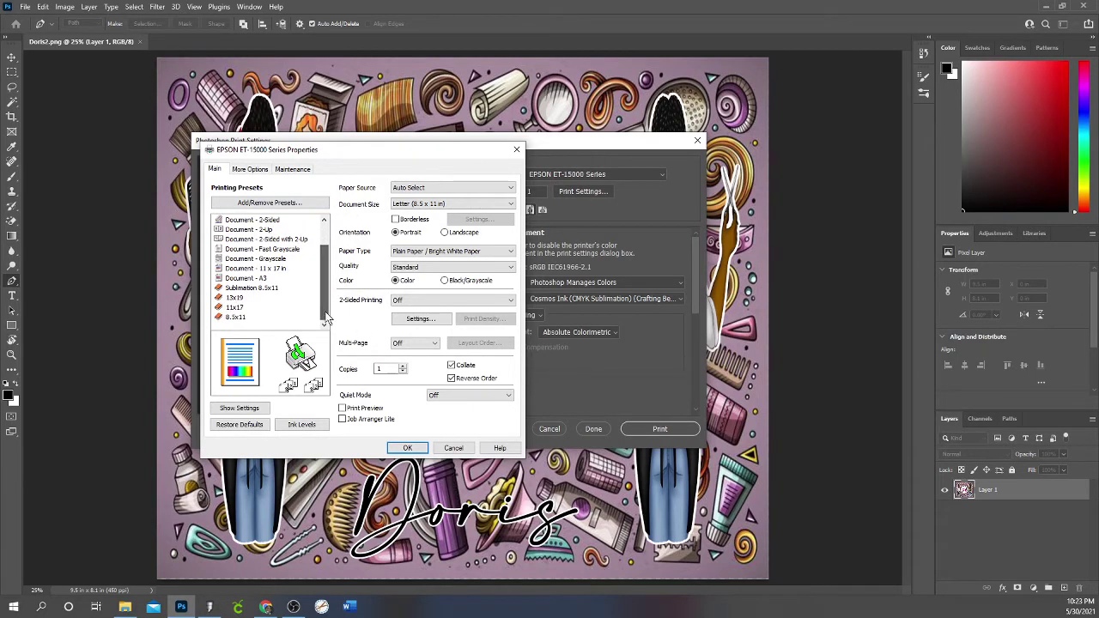
- Select the 8.5x11 printing preset: landscape letter, Premium Presentation Paper Matte, high quality
{"action": "left_click", "coordinate": [249, 317]}
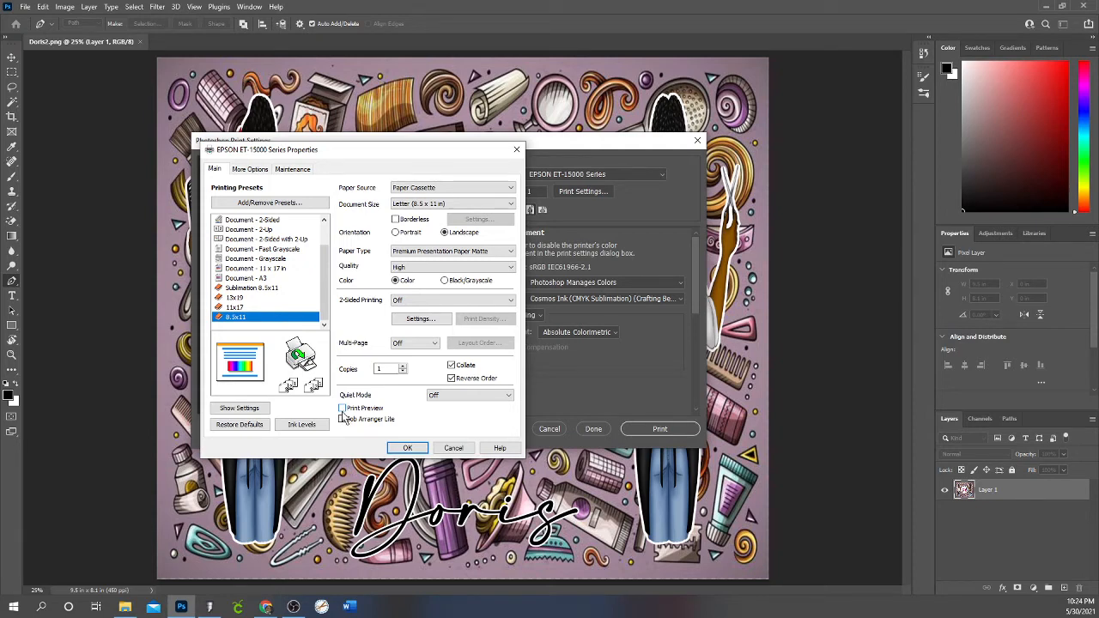
- Turn on Print Preview and confirm No Color Adjustment in Advanced color settings, leaving Mirror Image checked
{"action": "left_click", "coordinate": [342, 408]}
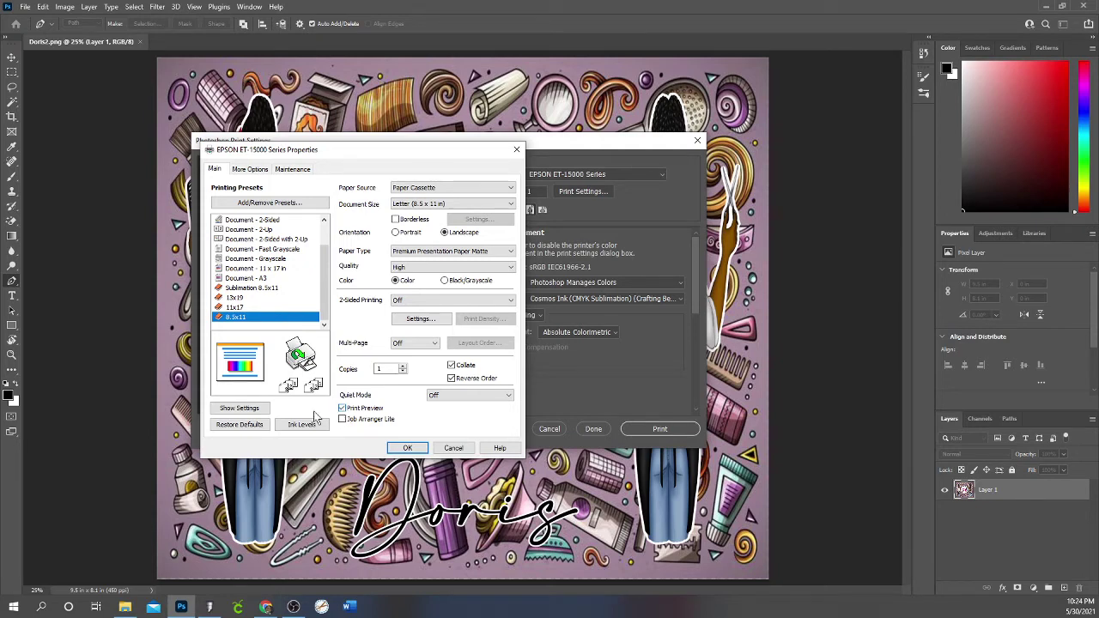
{"action": "left_click", "coordinate": [250, 169]}
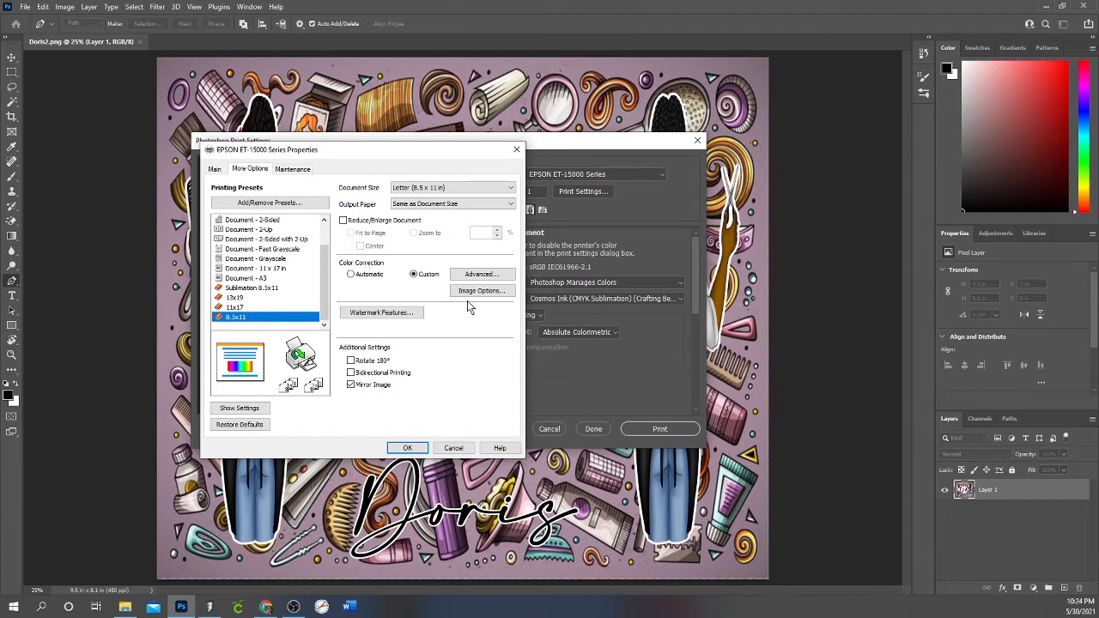
{"action": "left_click", "coordinate": [480, 274]}
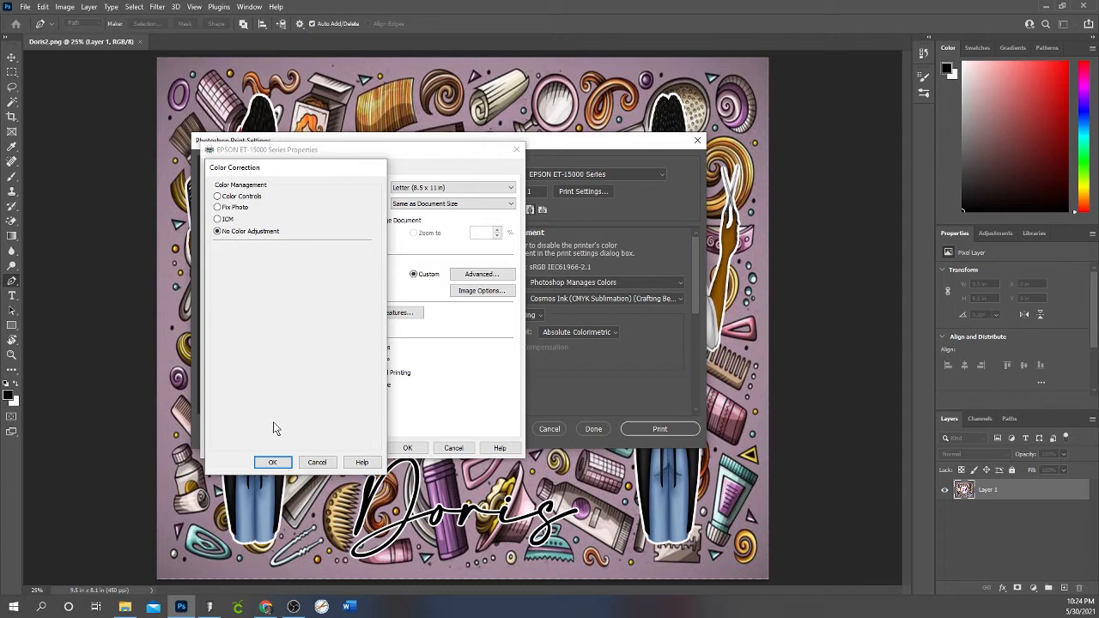
{"action": "left_click", "coordinate": [272, 462]}
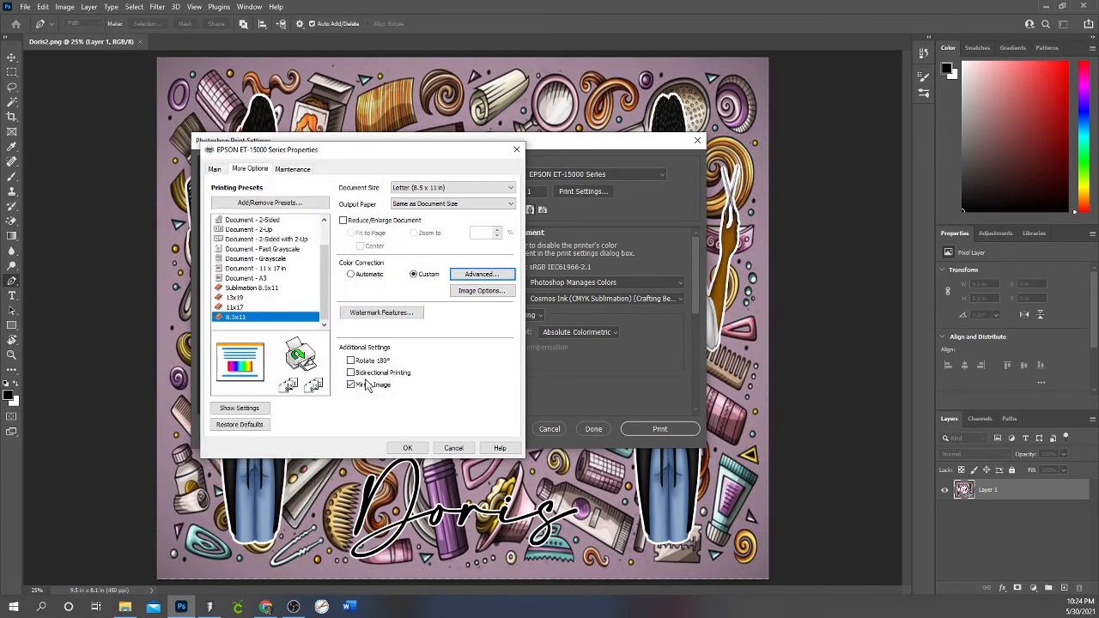
- Accept the Epson properties, recheck More Options once, and return to Photoshop's print settings
{"action": "left_click", "coordinate": [407, 448]}
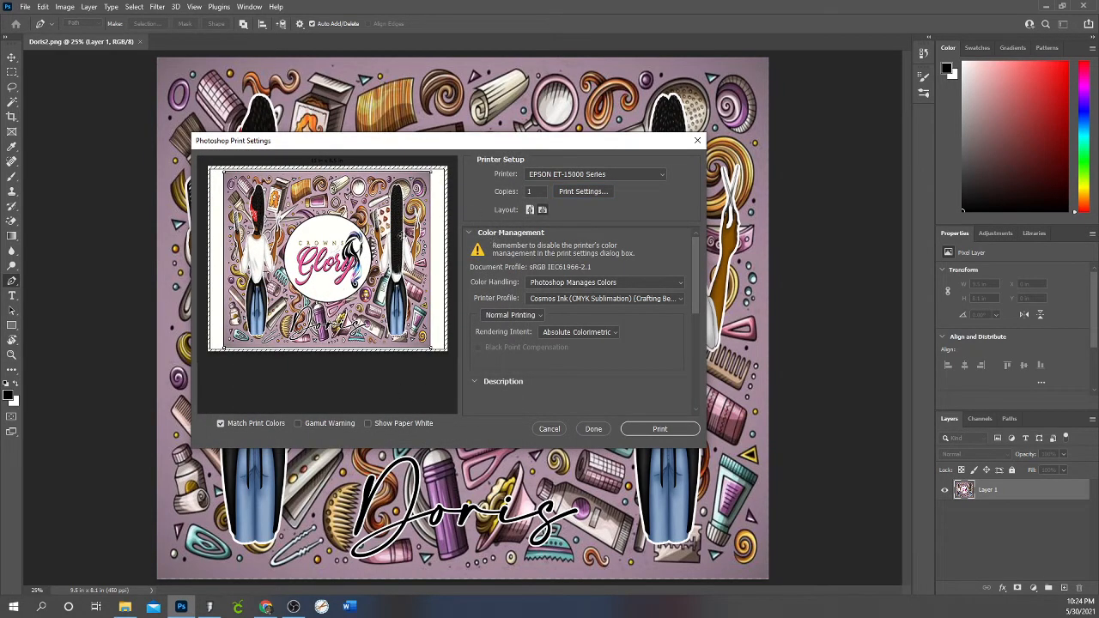
{"action": "left_click", "coordinate": [569, 194]}
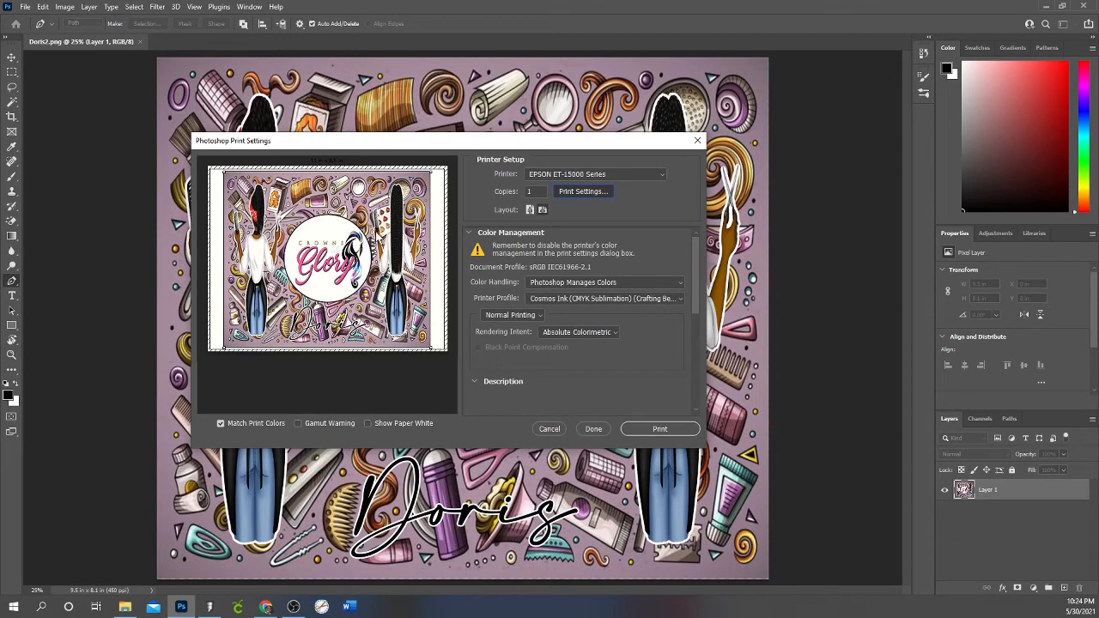
{"action": "left_click", "coordinate": [251, 169]}
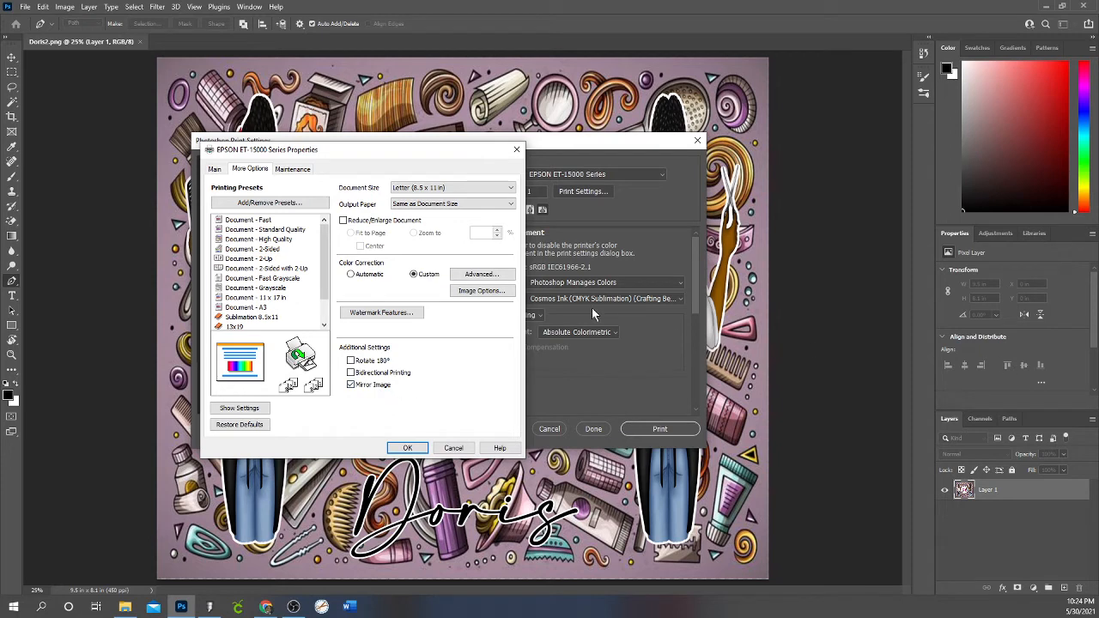
{"action": "left_click", "coordinate": [408, 447]}
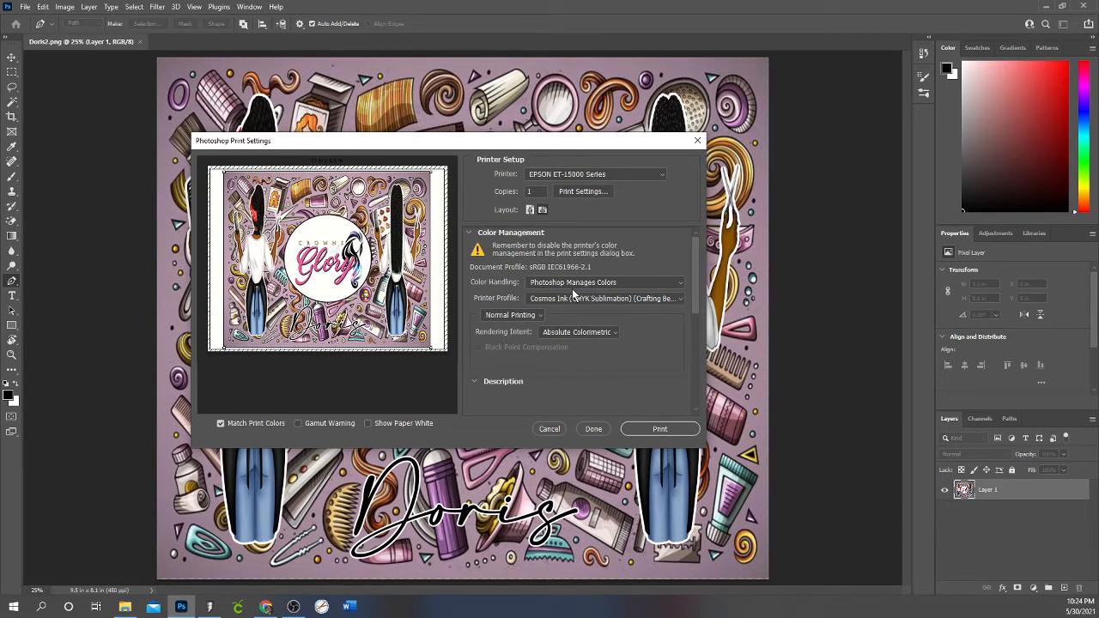
{"action": "left_click", "coordinate": [668, 284]}
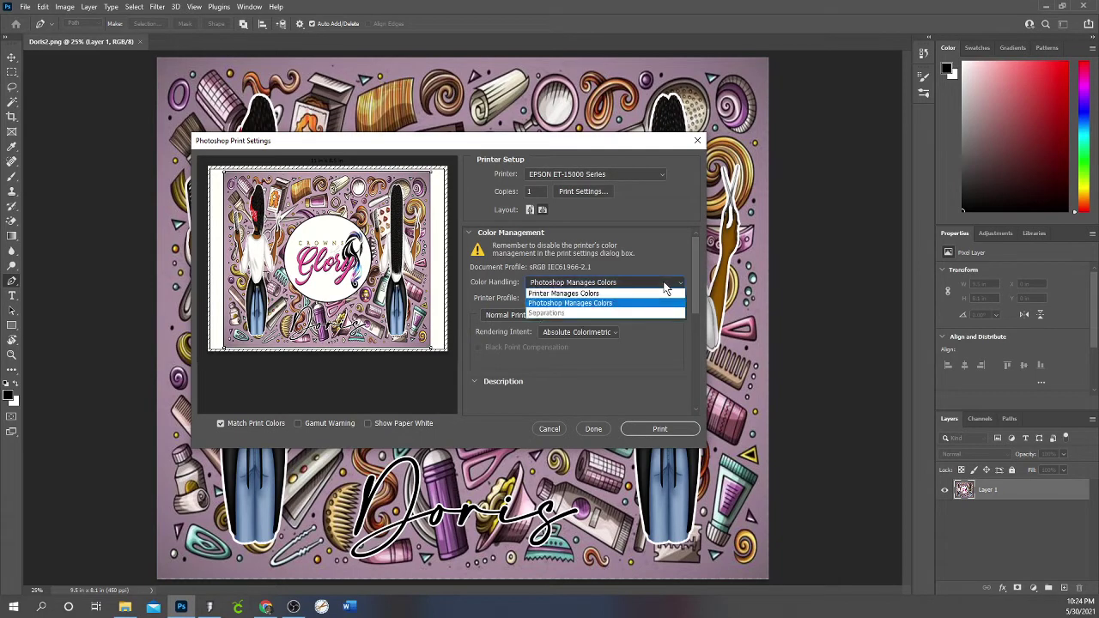
{"action": "left_click", "coordinate": [550, 293]}
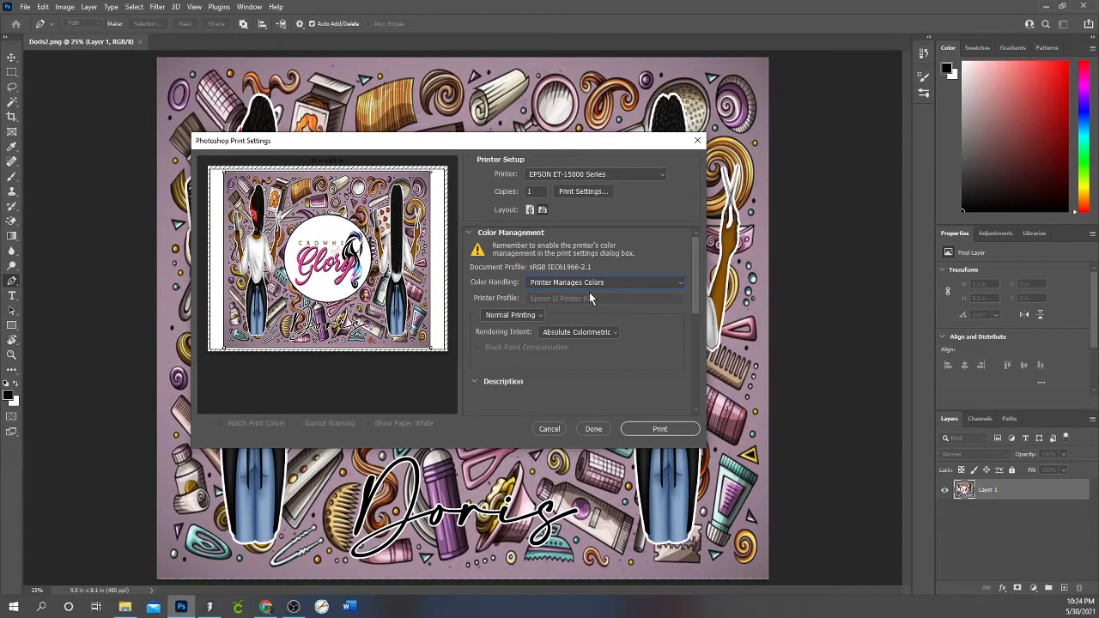
{"action": "left_click", "coordinate": [680, 283]}
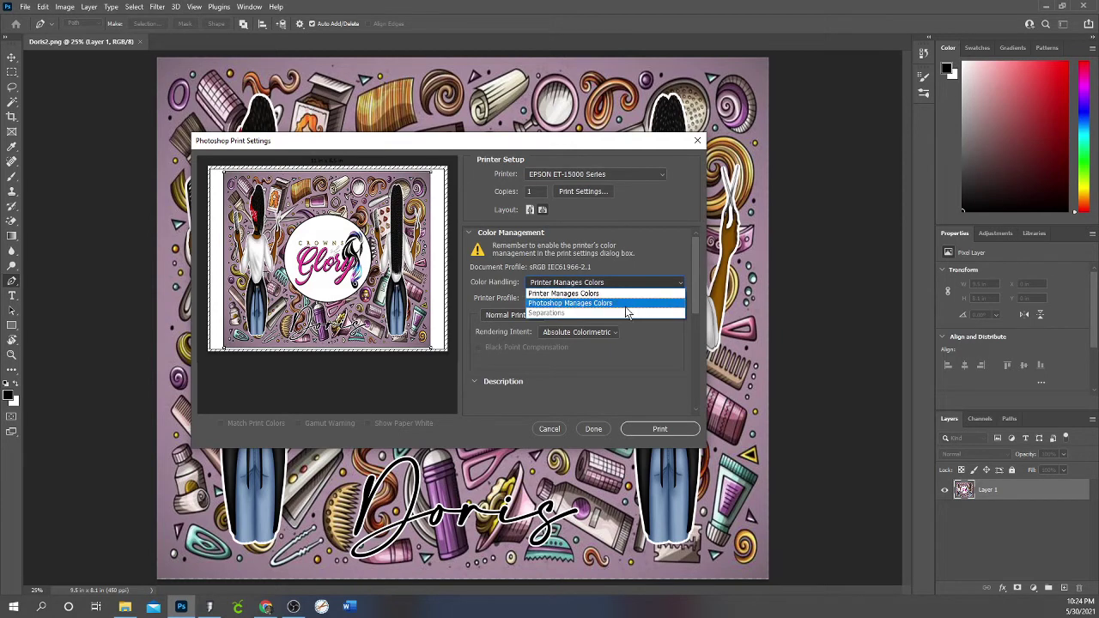
{"action": "left_click", "coordinate": [601, 302]}
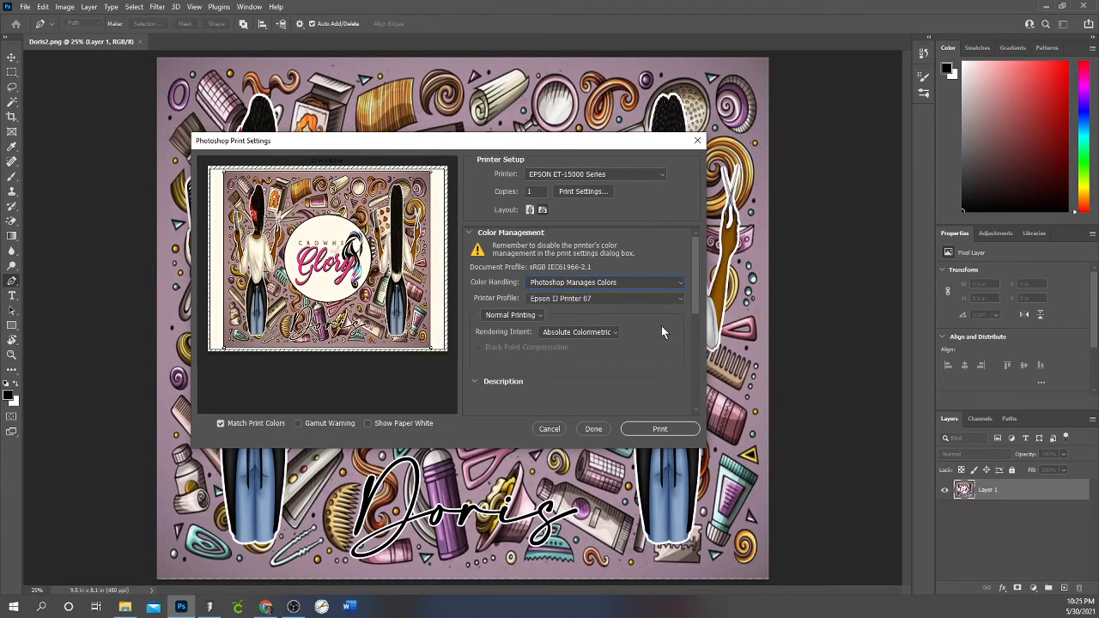
{"action": "left_click", "coordinate": [608, 301]}
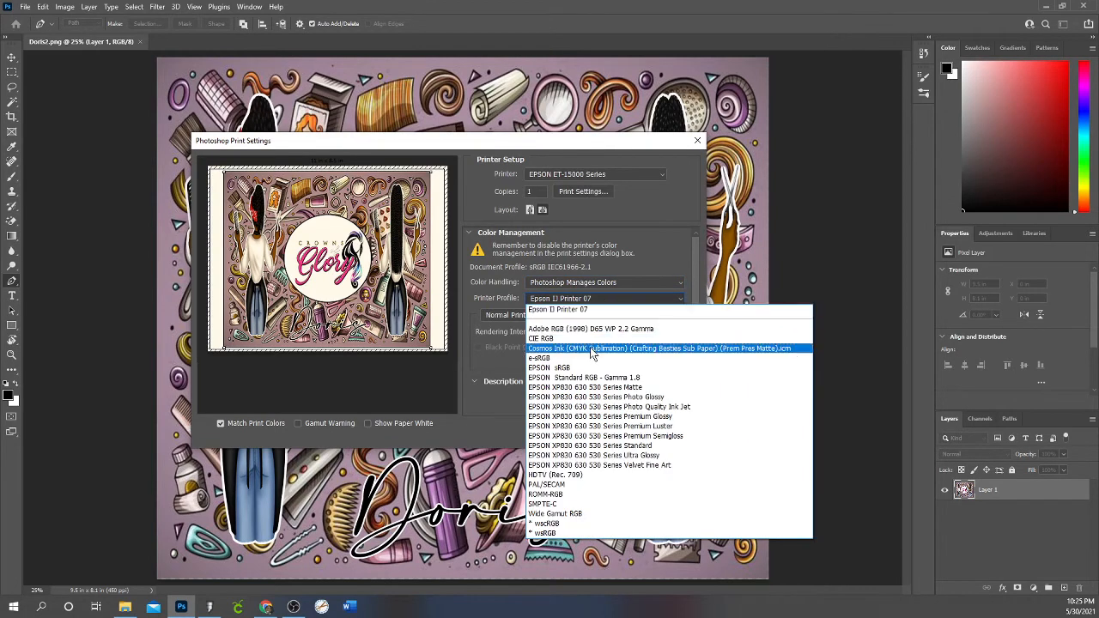
{"action": "left_click", "coordinate": [601, 340]}
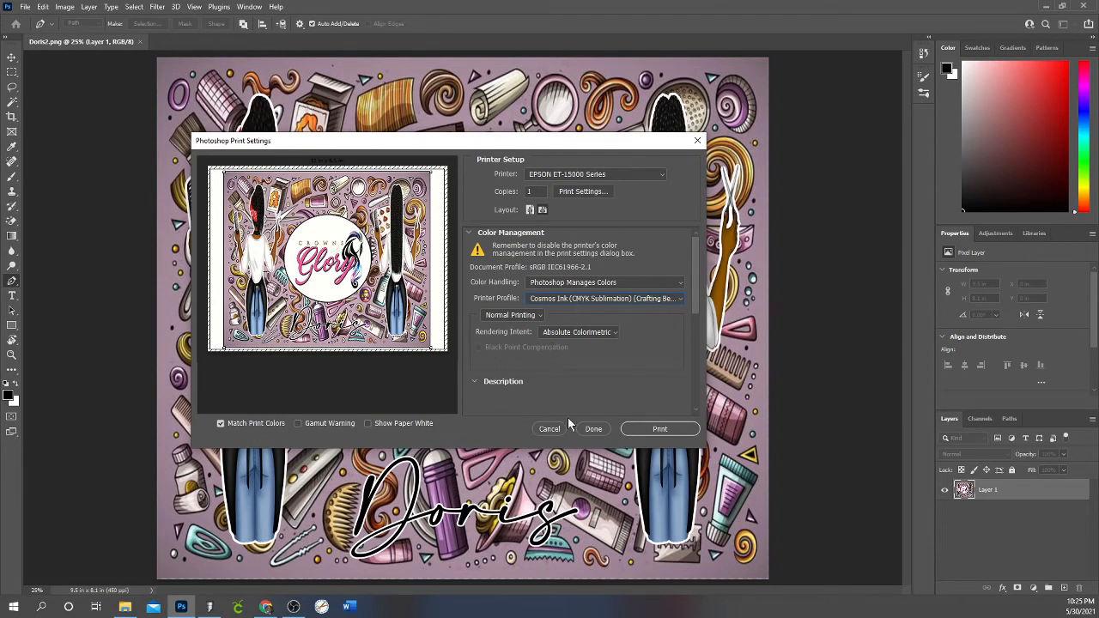
- Send the job to show the mirrored Epson Print Preview, then close it back to the document
{"action": "left_click", "coordinate": [651, 429]}
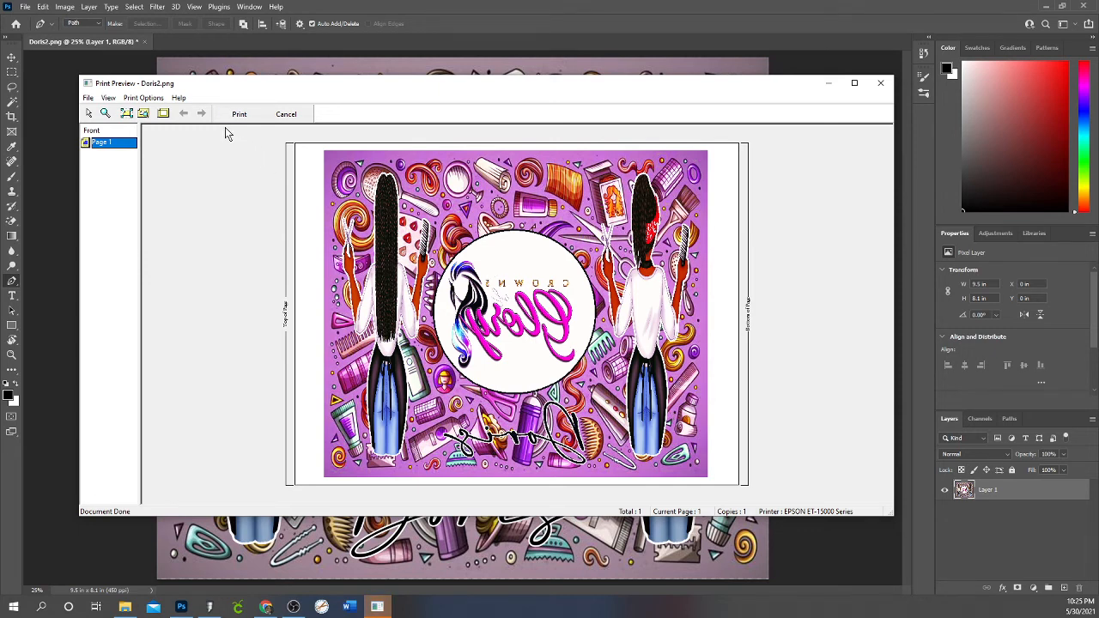
{"action": "left_click", "coordinate": [880, 83]}
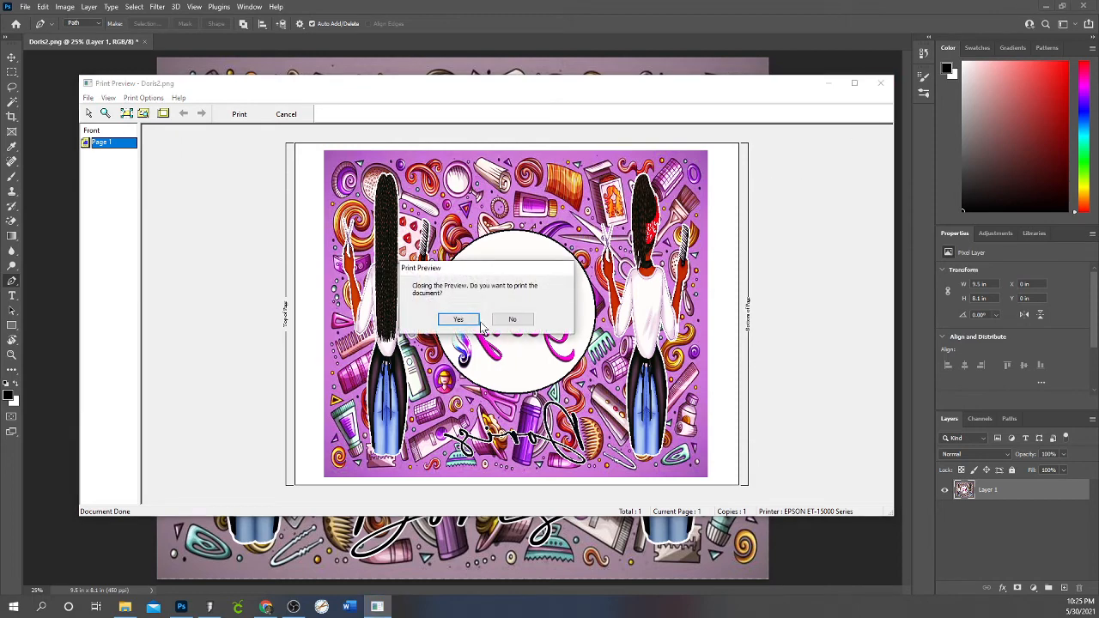
{"action": "left_click", "coordinate": [513, 319]}
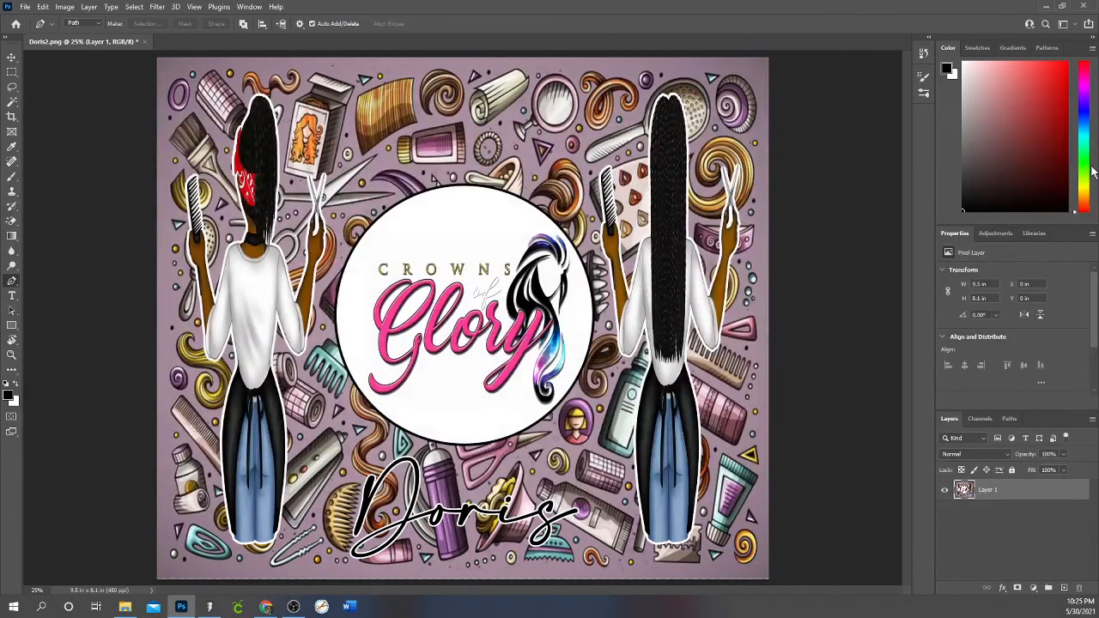